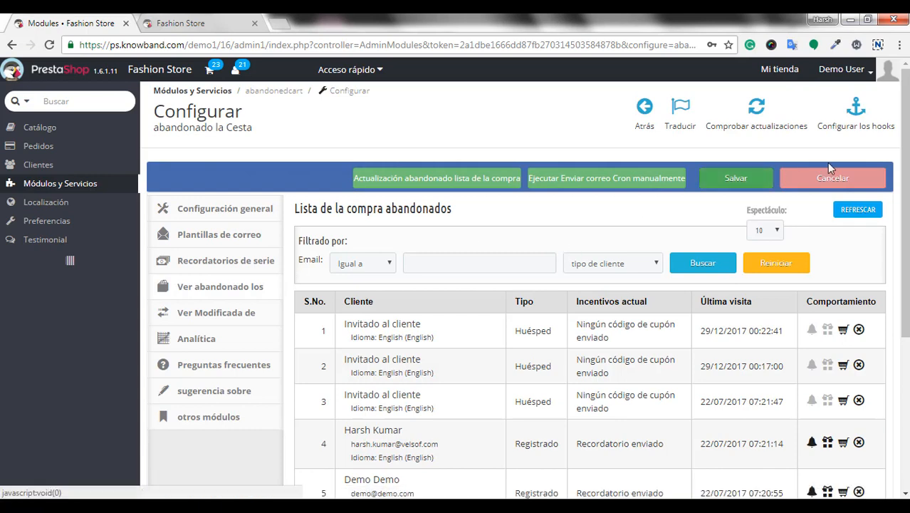
Step: Refresh the abandoned cart list and view the cart contents of the most recent guest customer
left_click(858, 211)
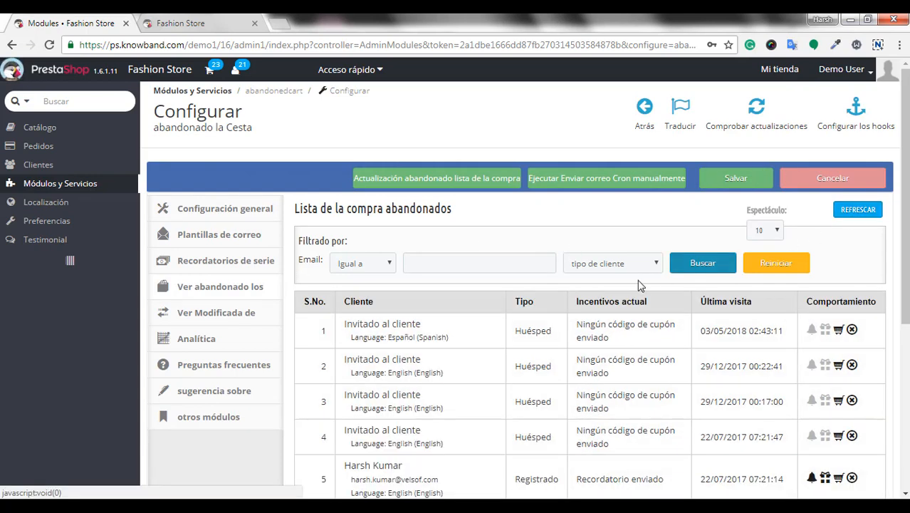
left_click(839, 331)
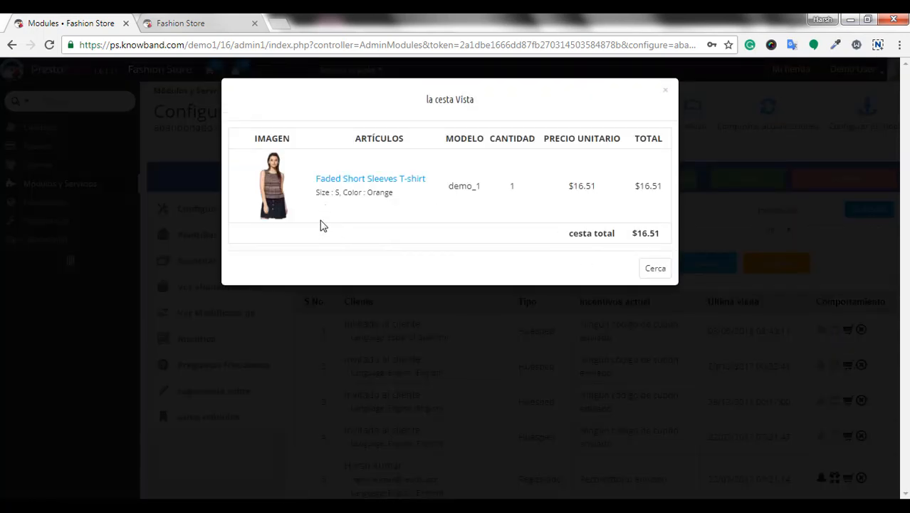
left_click(665, 92)
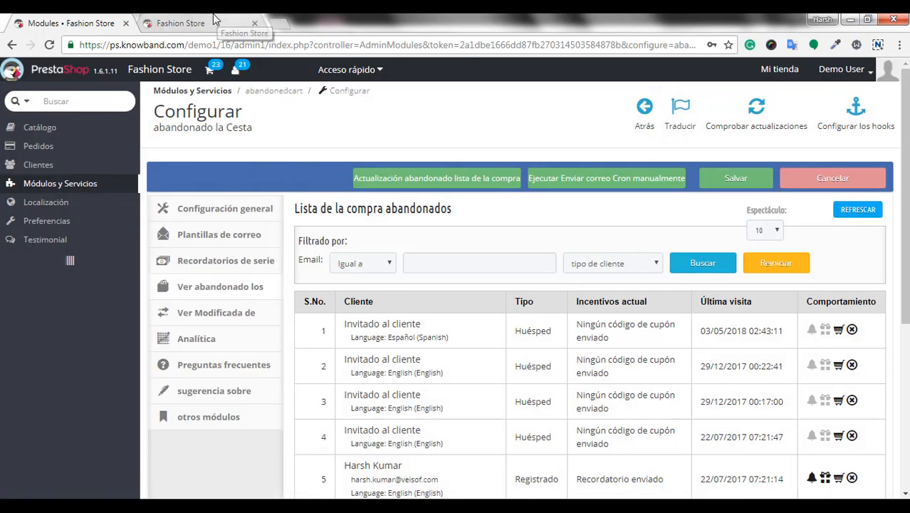
Step: Switch to the Fashion Store storefront and sign in to the customer account with the prefilled credentials
left_click(186, 23)
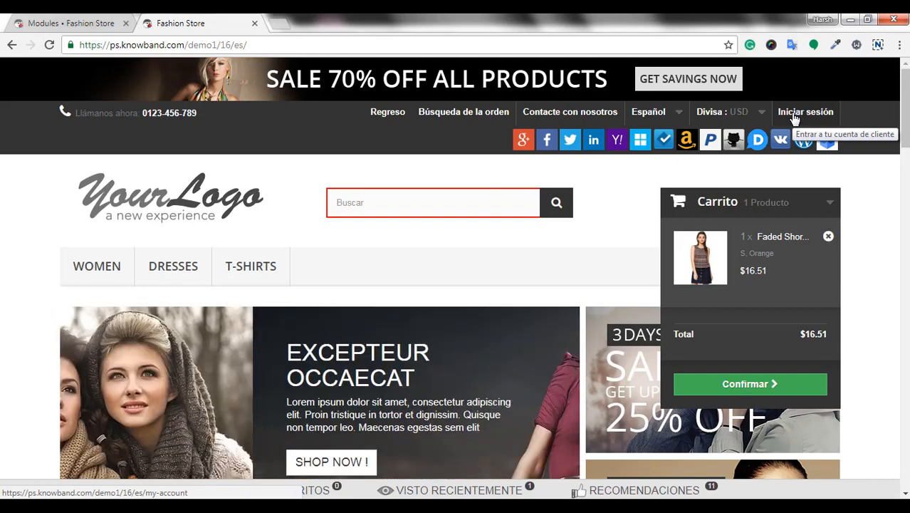
left_click(794, 117)
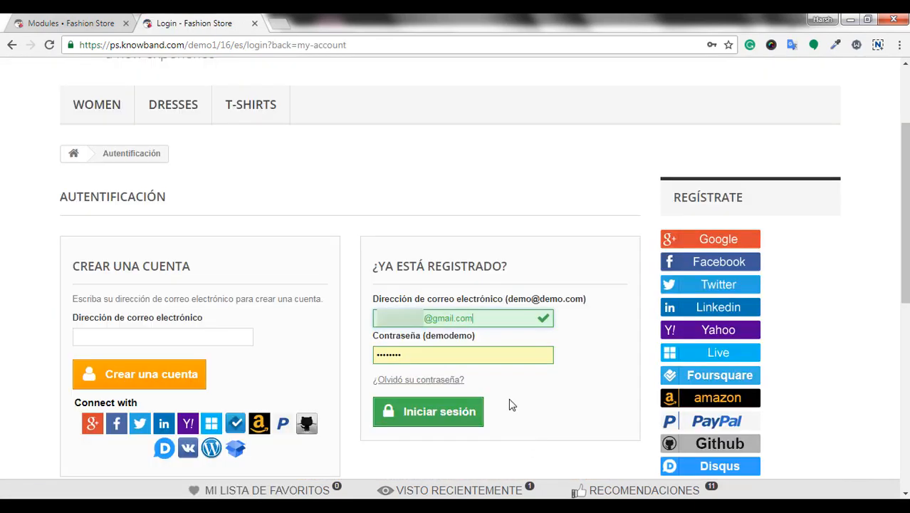
left_click(440, 414)
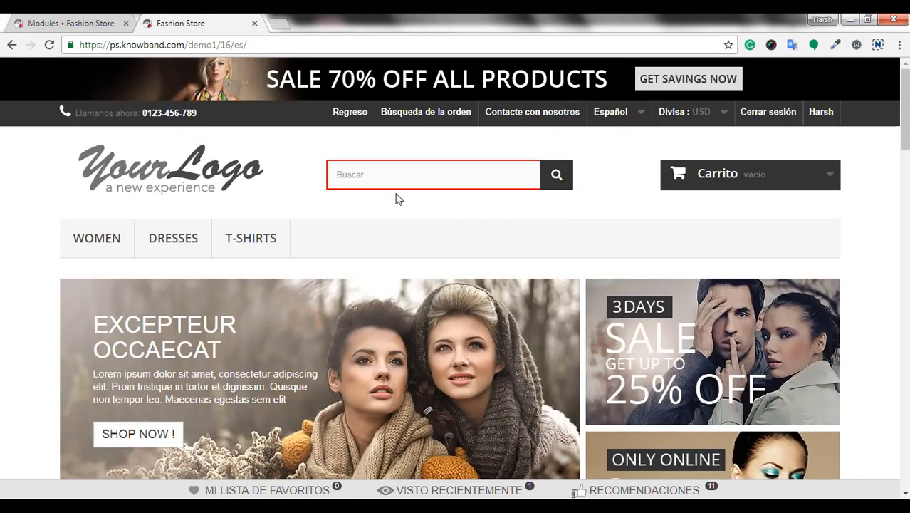
Step: Add the $26.00 Printed Dress from the popular products to the cart, close the cart popup and check the cart summary
scroll(347, 243, "down", 6)
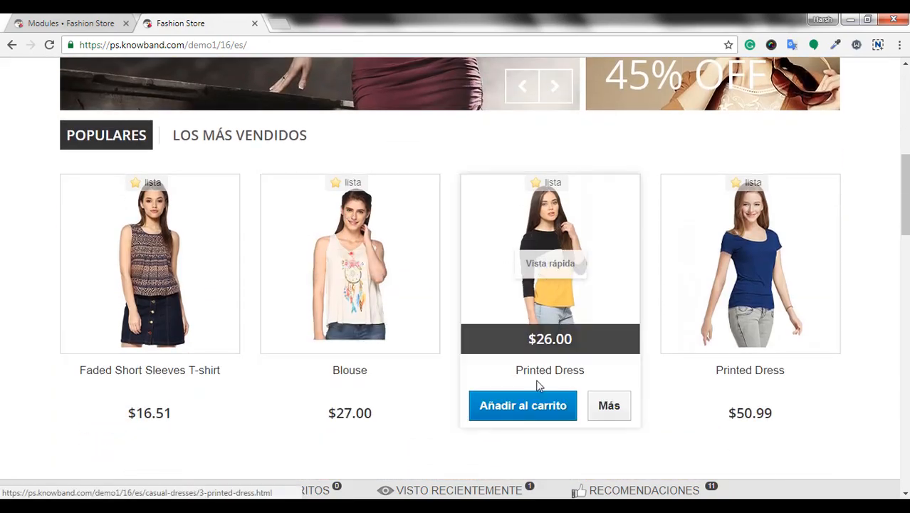
scroll(550, 406, "up", 2)
left_click(549, 407)
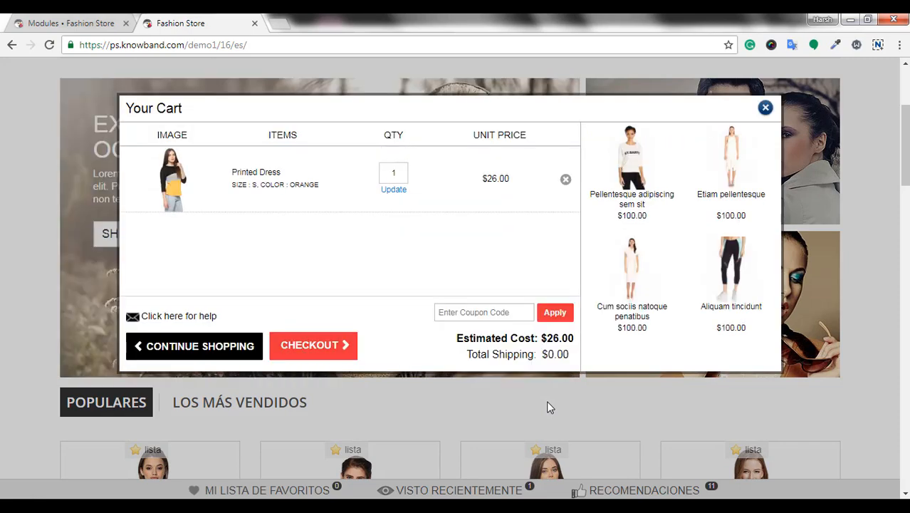
left_click(766, 107)
scroll(765, 163, "up", 3)
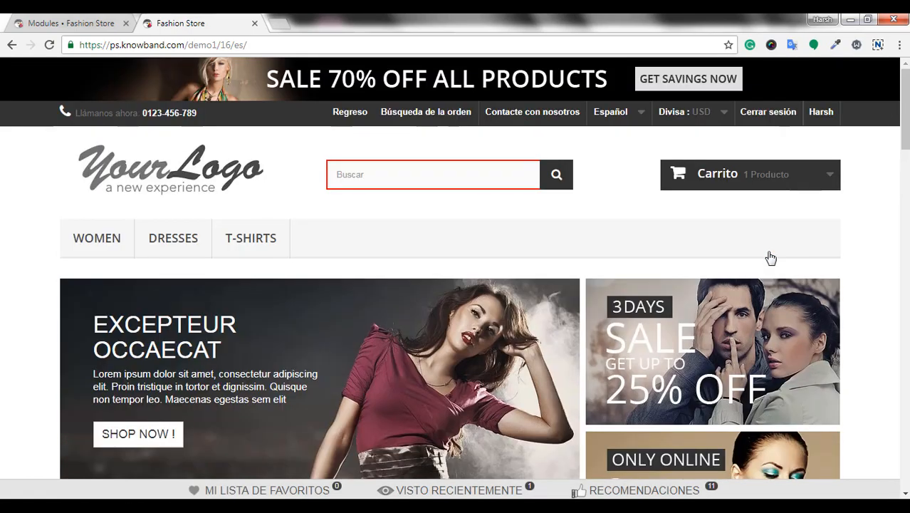
mouse_move(798, 183)
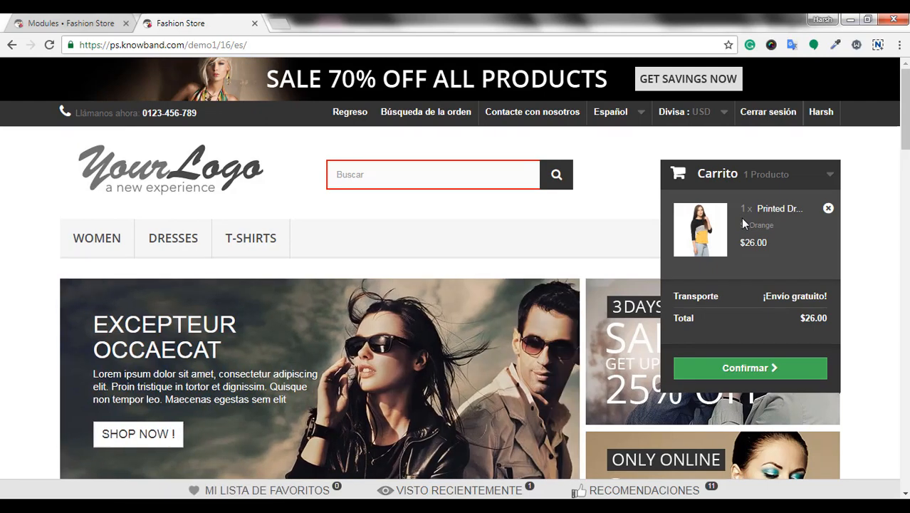
Step: Return to the abandoned cart module, refresh the list and view the newest registered customer's cart contents
left_click(99, 23)
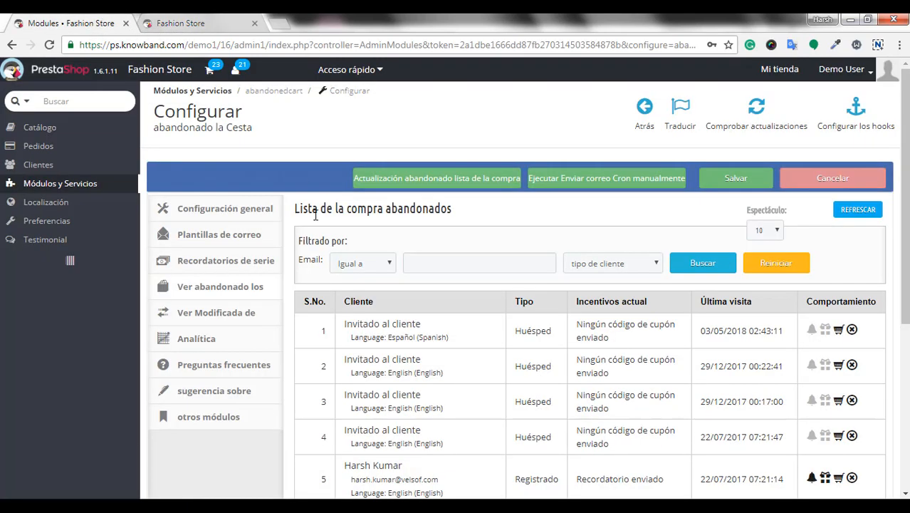
left_click(854, 211)
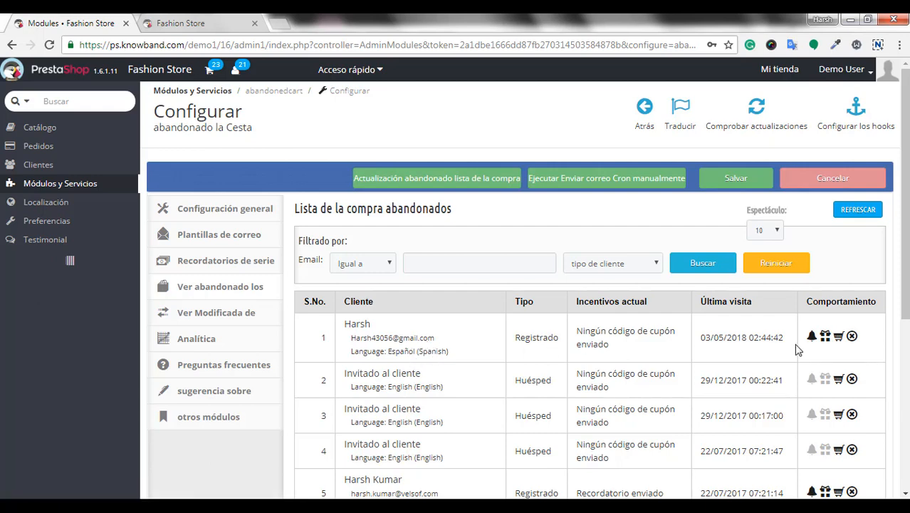
left_click(841, 338)
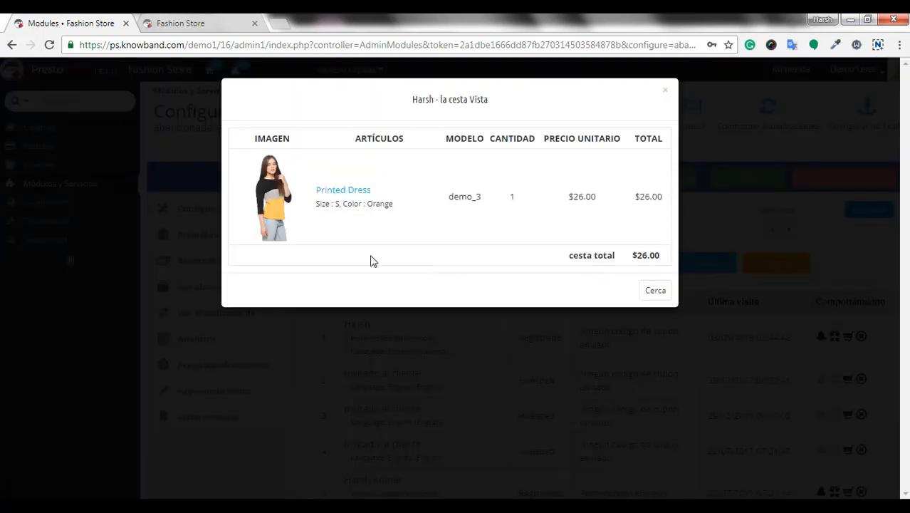
left_click(665, 95)
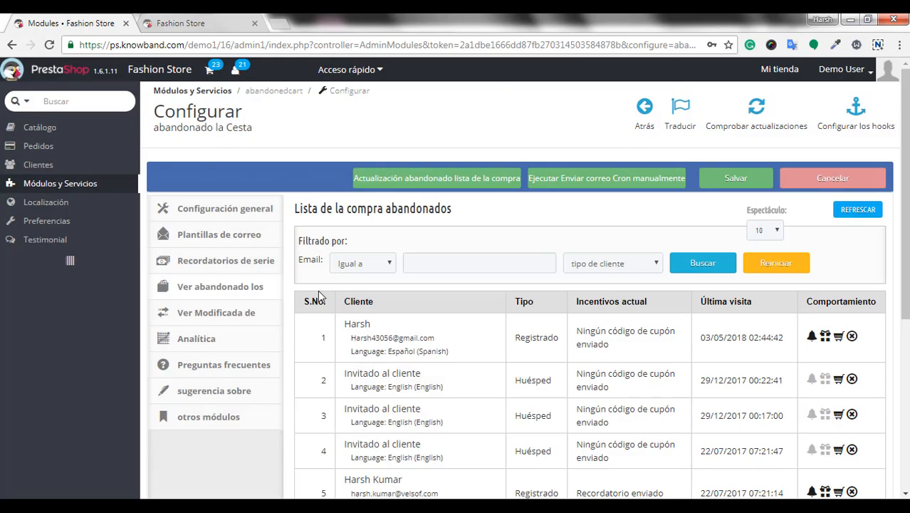
Step: Open the module's general configuration, switch the module off and turn it back on
left_click(246, 214)
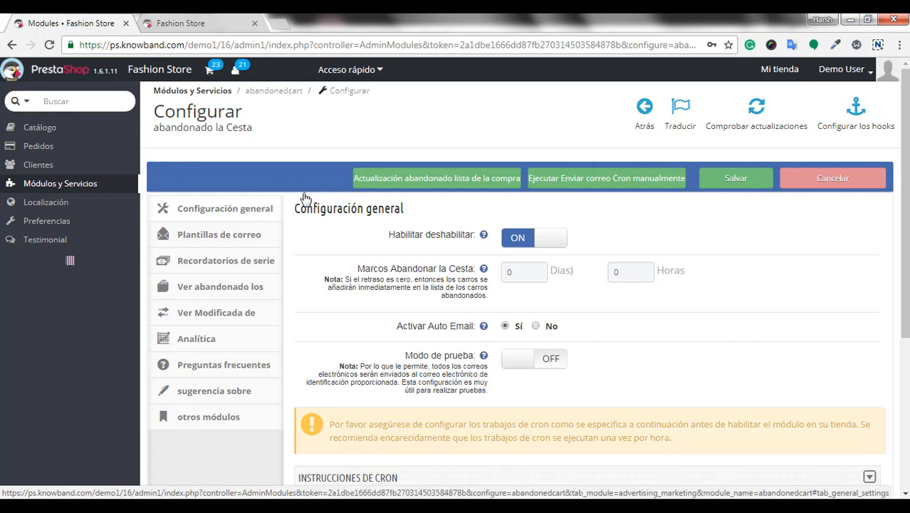
left_click(552, 241)
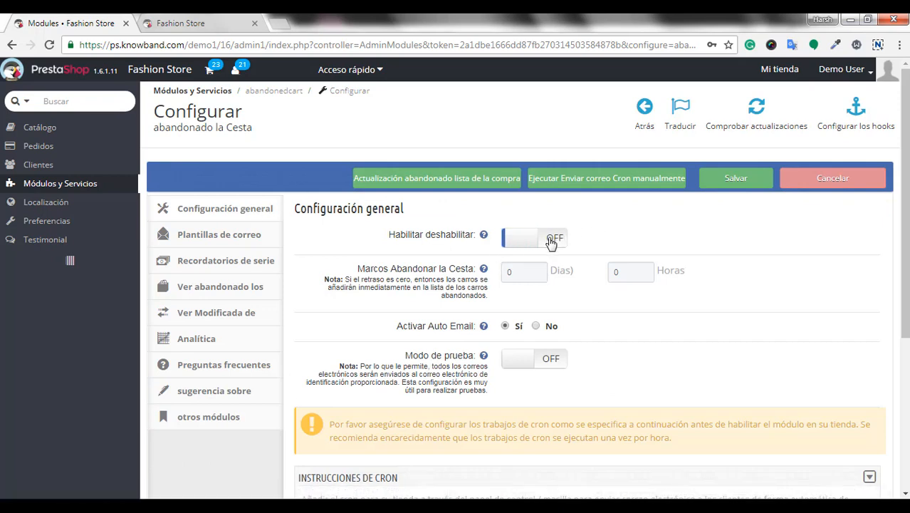
left_click(519, 239)
Step: Set the delay for marking a cart as abandoned to 0 days and 0 hours
left_click(525, 270)
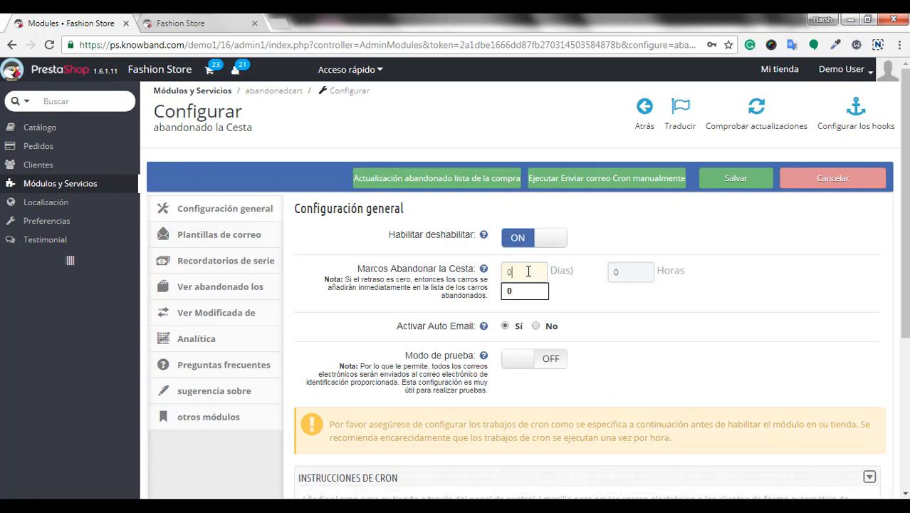
key("BackSpace")
type("1")
key("BackSpace")
type("0")
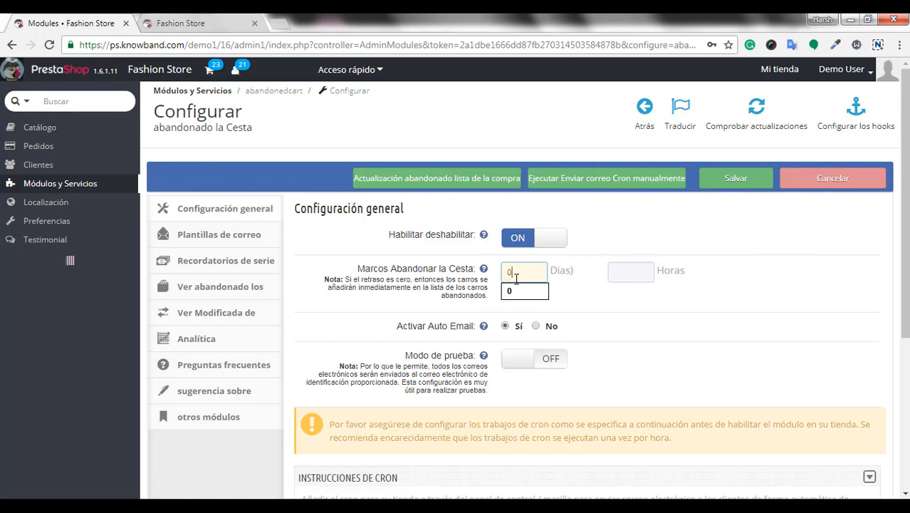
left_click(621, 270)
key("BackSpace")
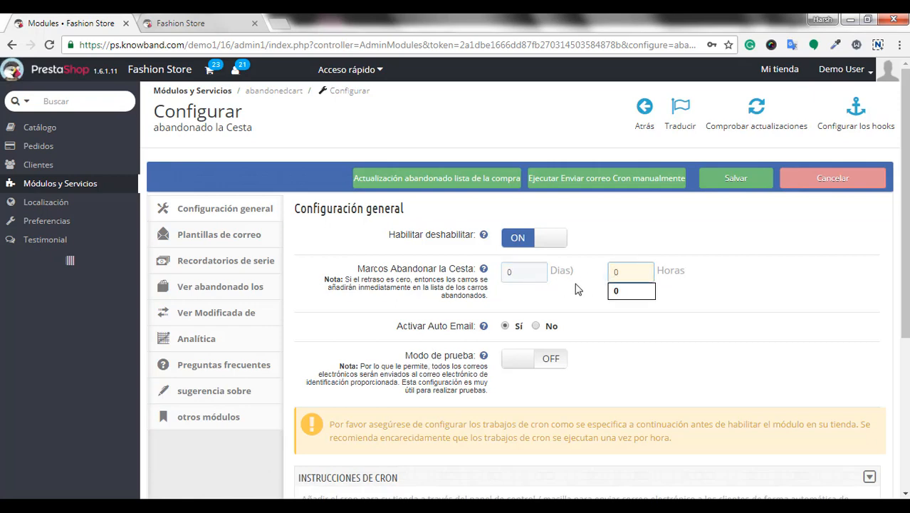
left_click(517, 346)
Step: Switch automatic email to No and back to Sí, and review the cron instructions below
left_click(535, 327)
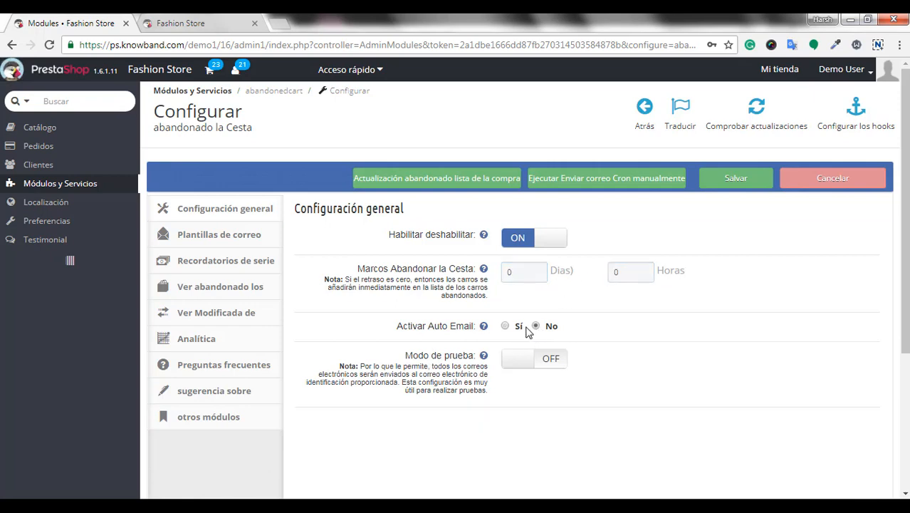
left_click(505, 327)
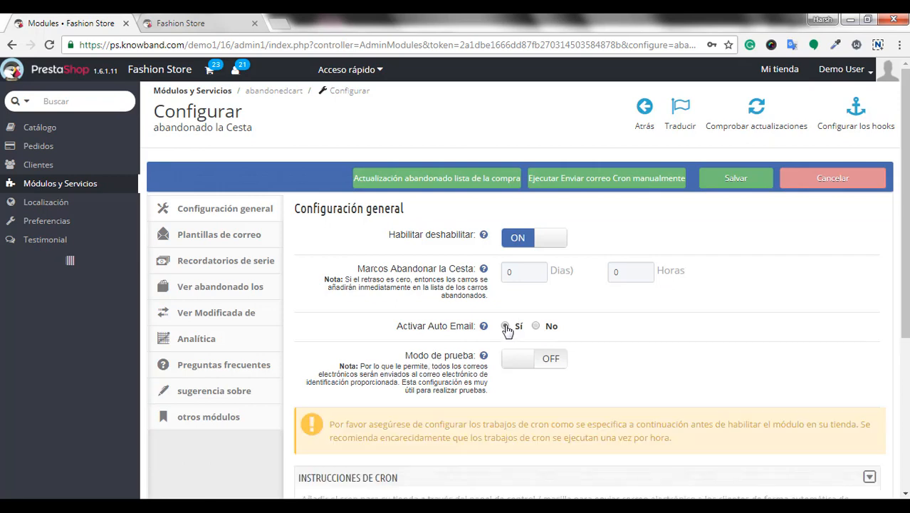
scroll(672, 376, "down", 4)
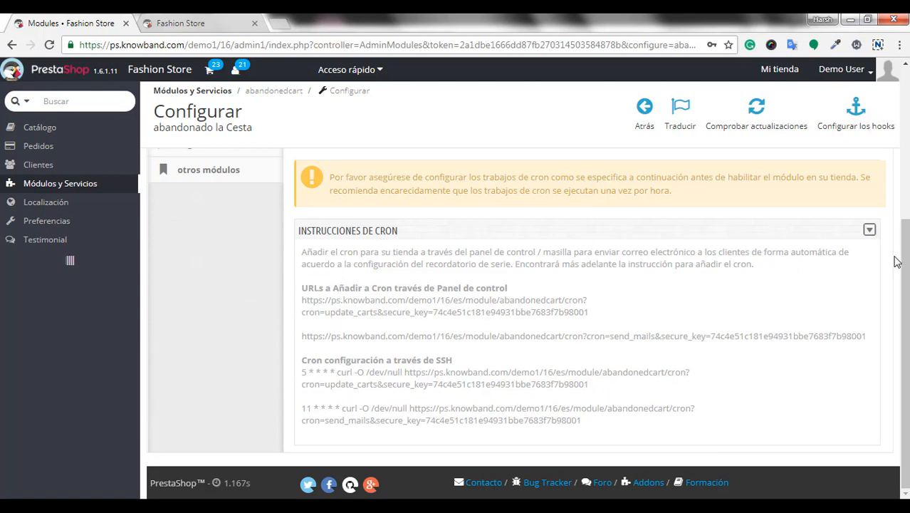
scroll(808, 253, "up", 3)
scroll(807, 253, "up", 1)
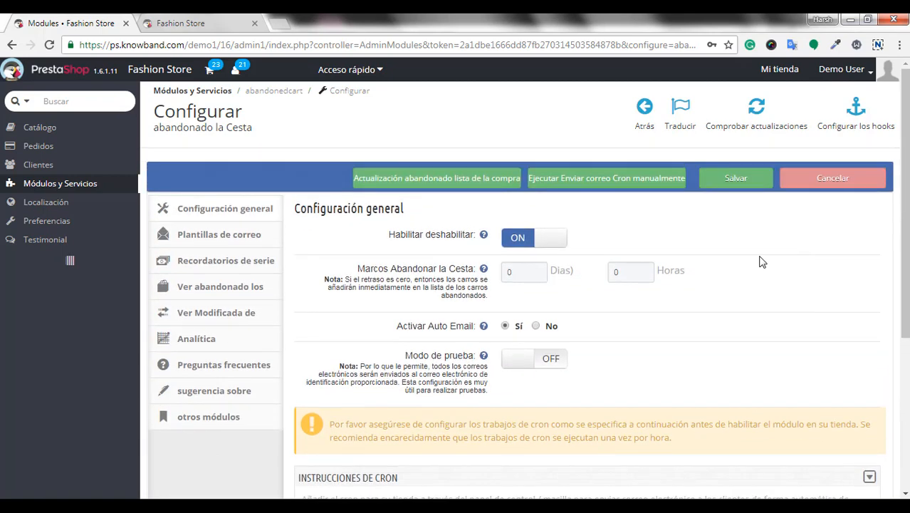
Step: Turn on test mode and fill in the e-mail address that receives all abandoned cart mails
left_click(554, 360)
scroll(563, 411, "down", 1)
left_click(587, 361)
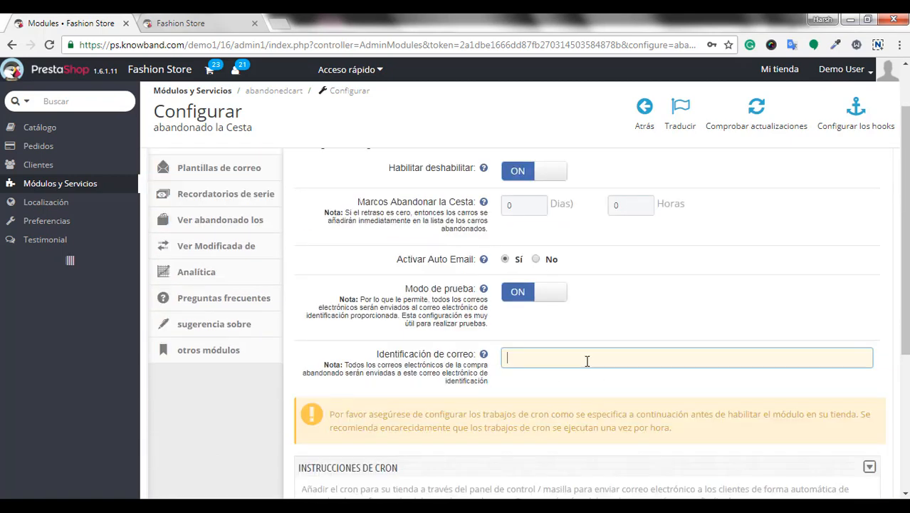
type("Demo@demo.com")
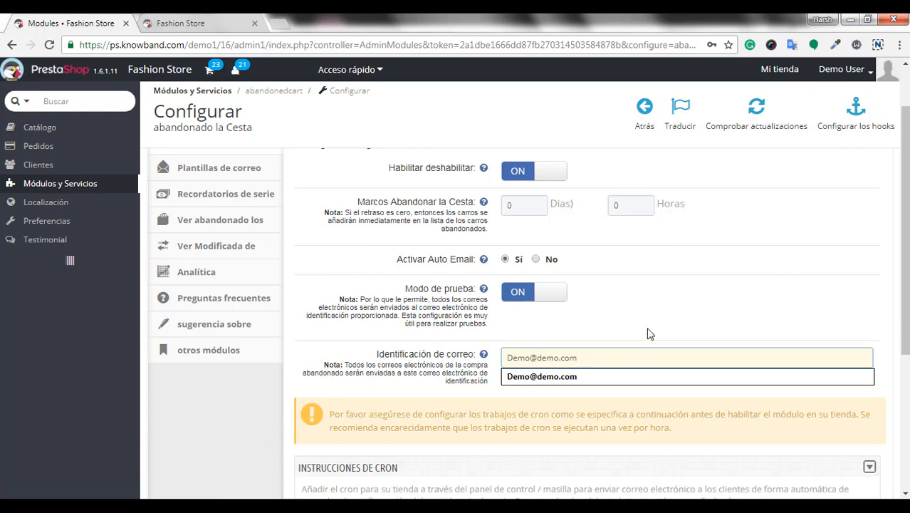
left_click(650, 334)
scroll(650, 335, "up", 1)
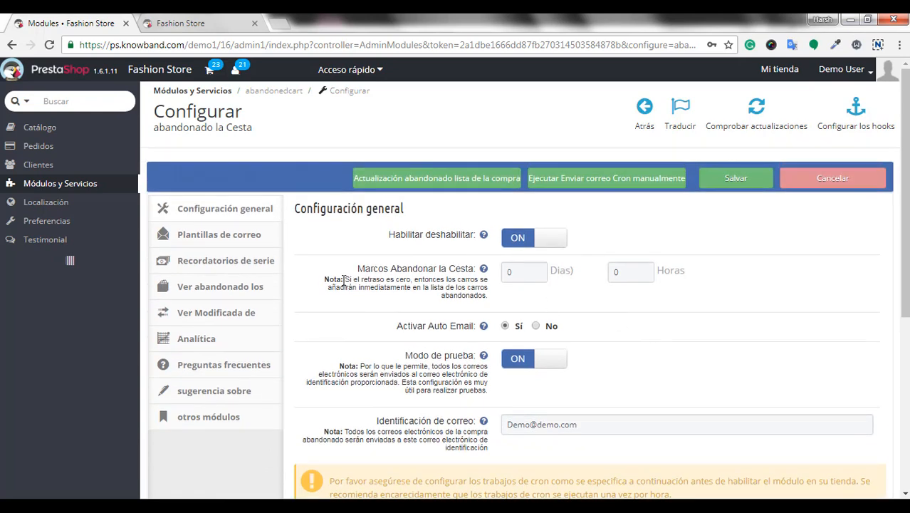
Step: Open Default Discount Template 1 from the email templates for editing, review its Spanish content and save it
left_click(248, 235)
scroll(737, 322, "down", 1)
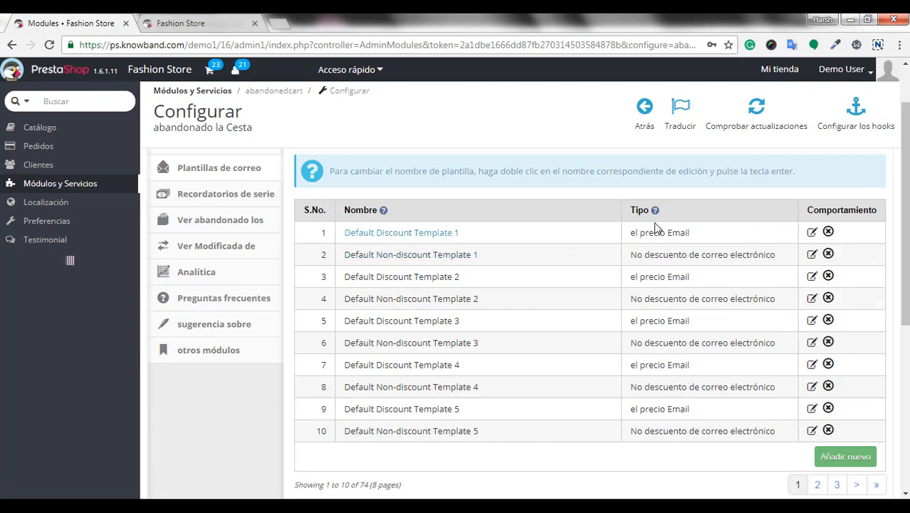
left_click(813, 233)
scroll(553, 180, "down", 3)
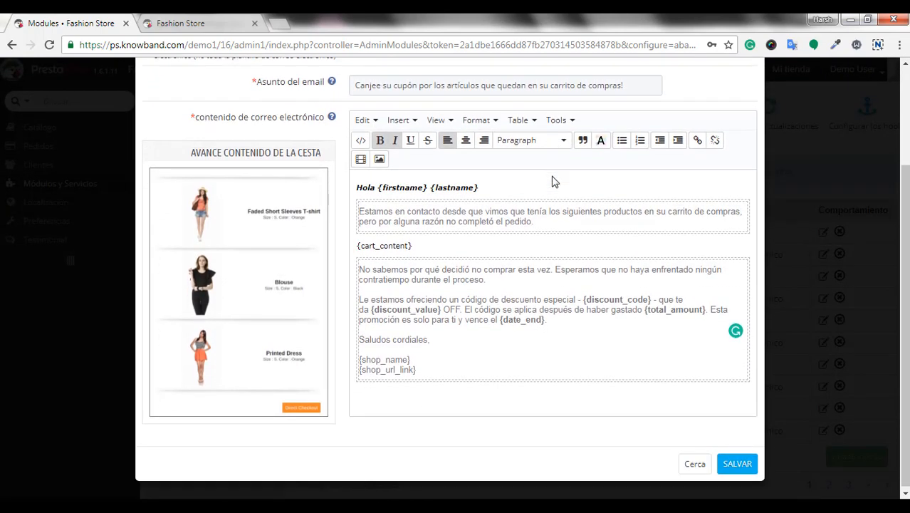
left_click(737, 462)
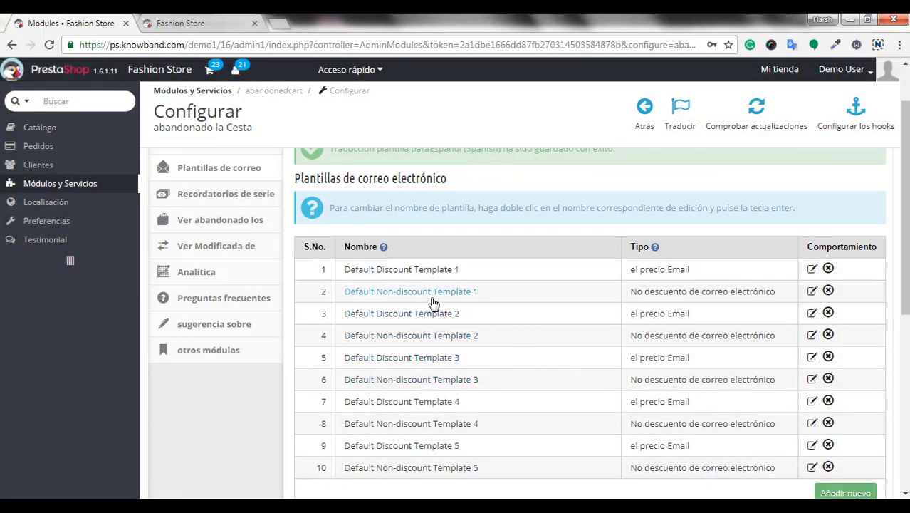
Step: Open Default Non-discount Template 1 for editing, review its Spanish content and save it
left_click(811, 292)
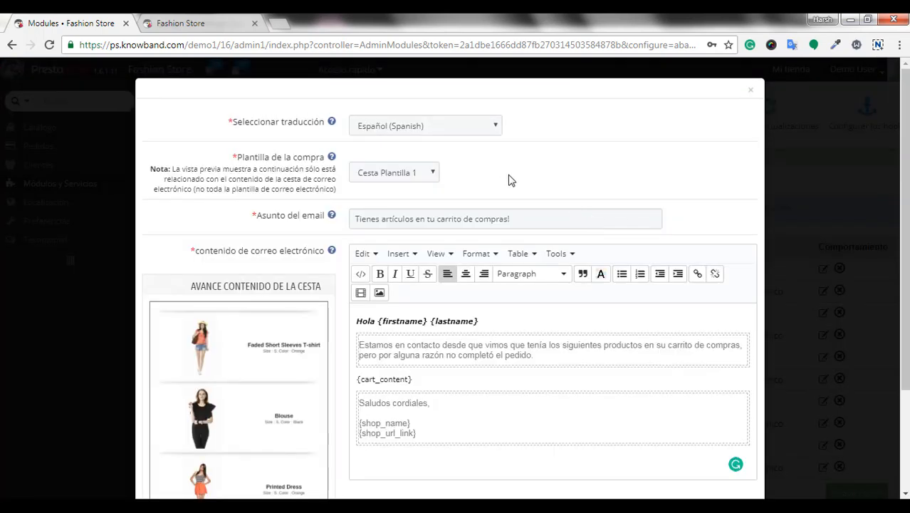
scroll(499, 179, "down", 3)
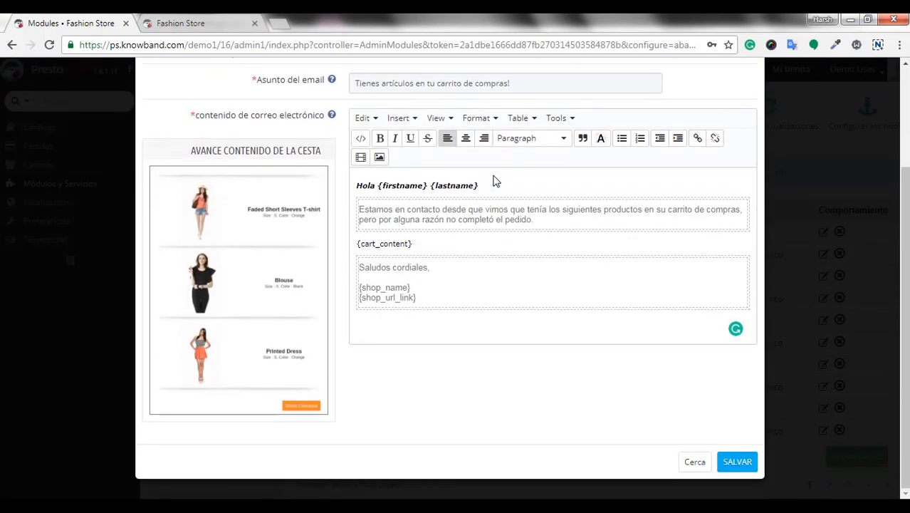
scroll(612, 275, "up", 1)
scroll(727, 456, "down", 1)
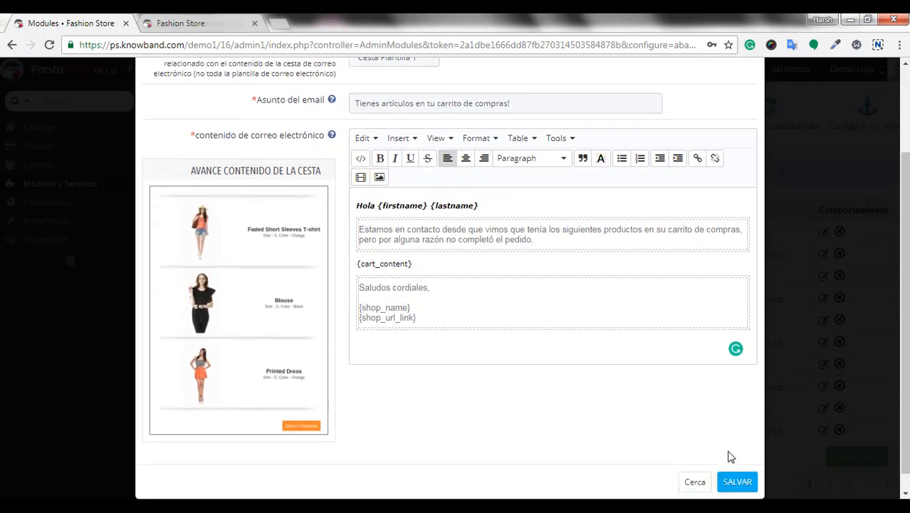
left_click(740, 463)
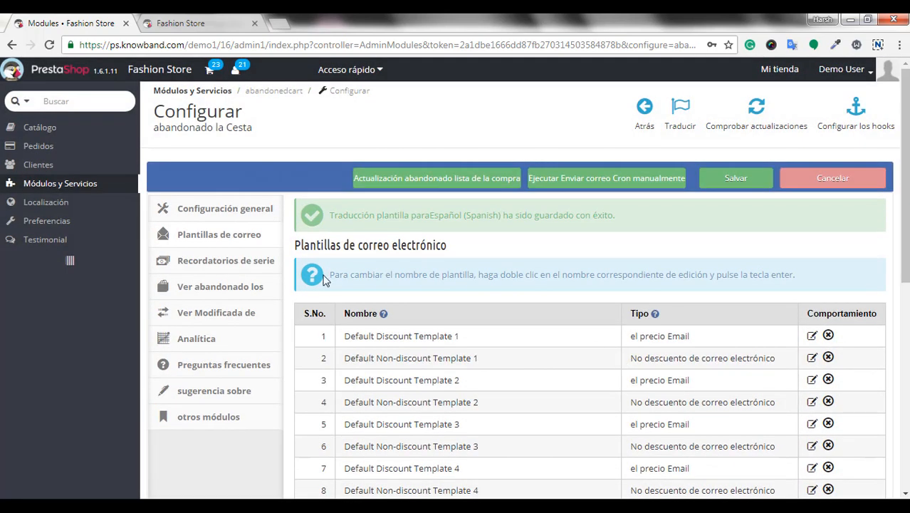
Step: Open the non-discount serial reminder for editing, keep Default Non-discount Template 1 as its template and save it
left_click(229, 264)
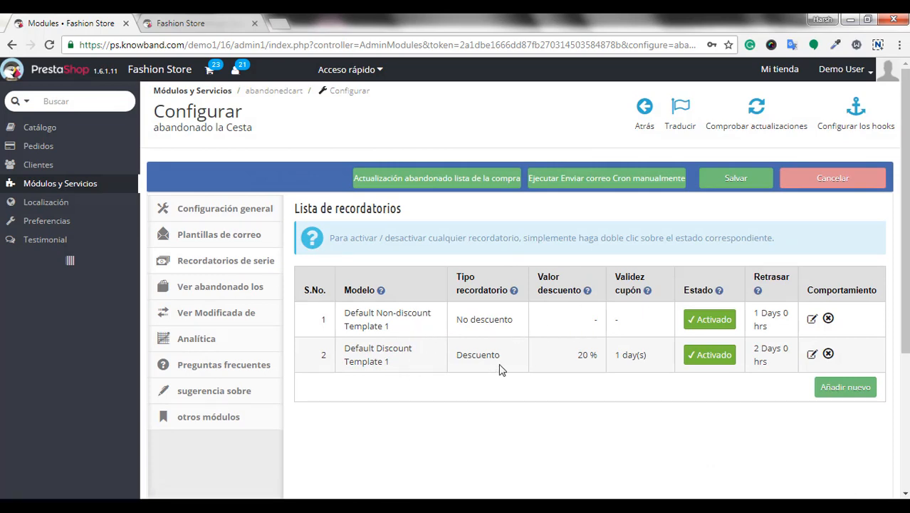
left_click(812, 319)
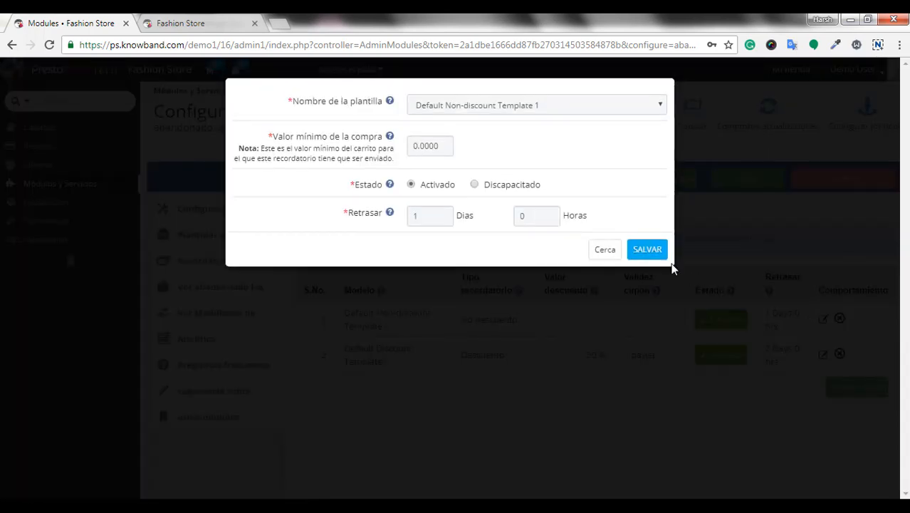
left_click(507, 112)
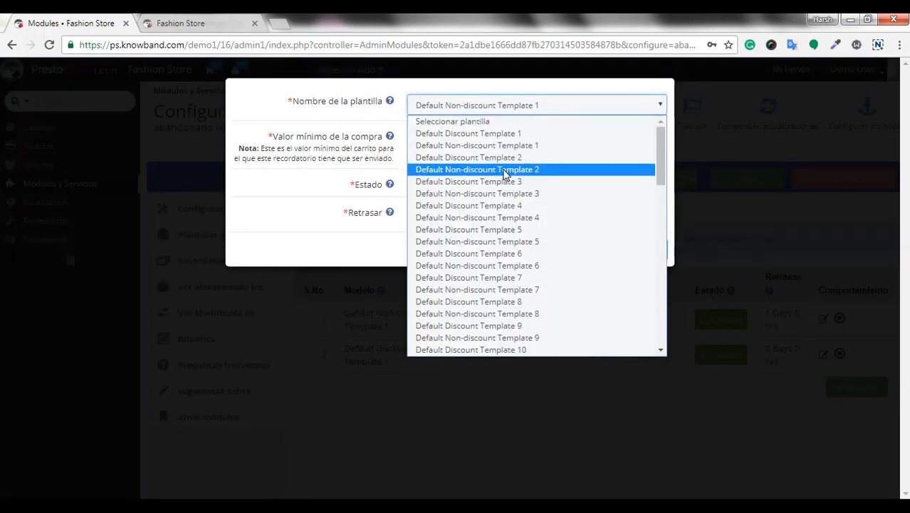
left_click(499, 112)
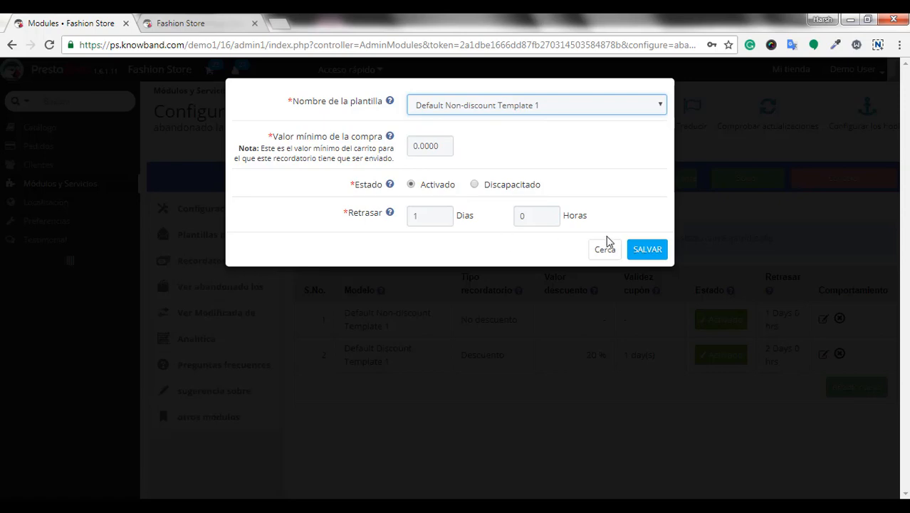
left_click(647, 249)
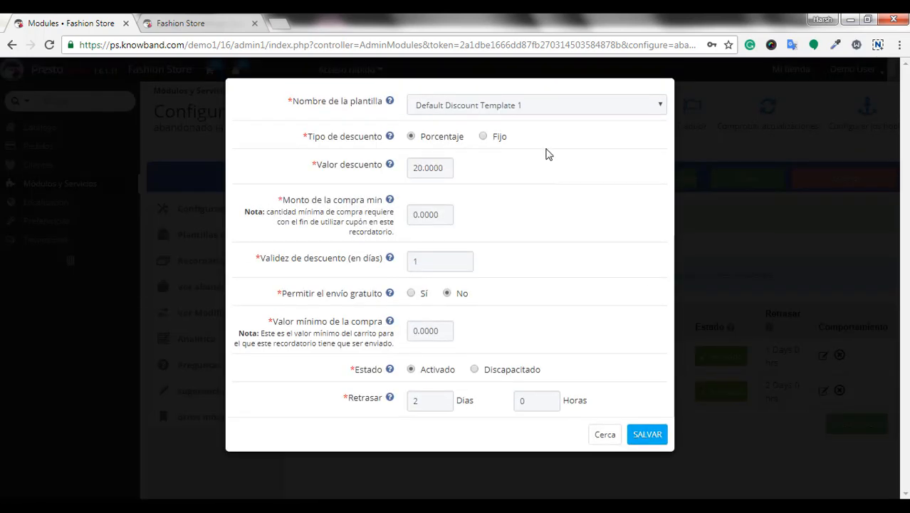
Step: Keep Default Discount Template 1 and the percentage type in the discount reminder, set the discount validity to 2 days and save
left_click(526, 107)
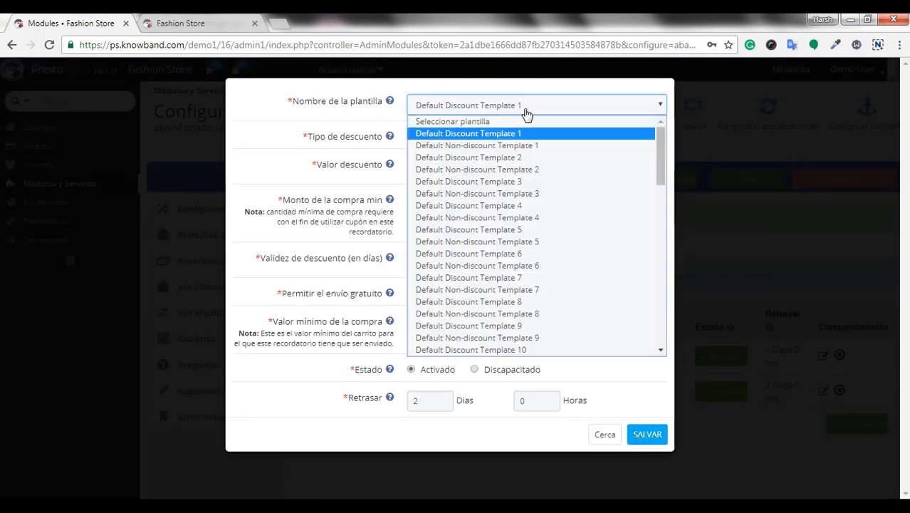
left_click(487, 137)
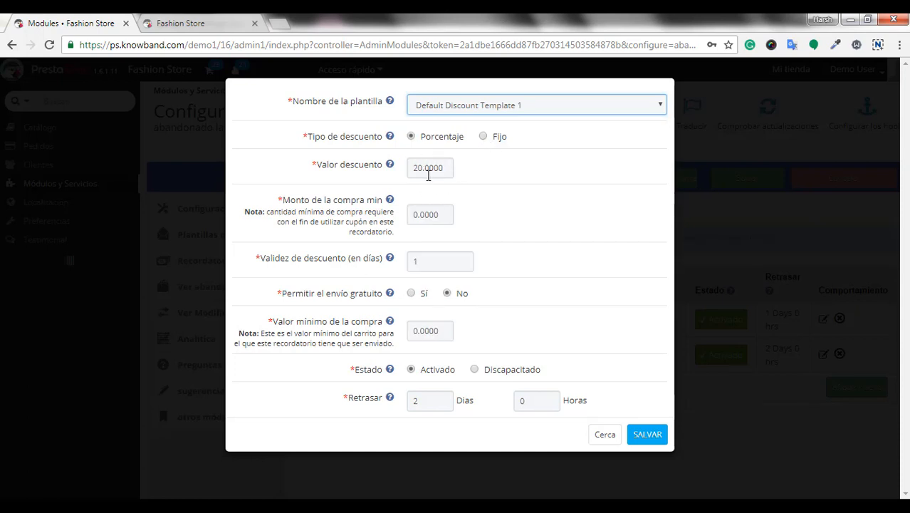
left_click(484, 136)
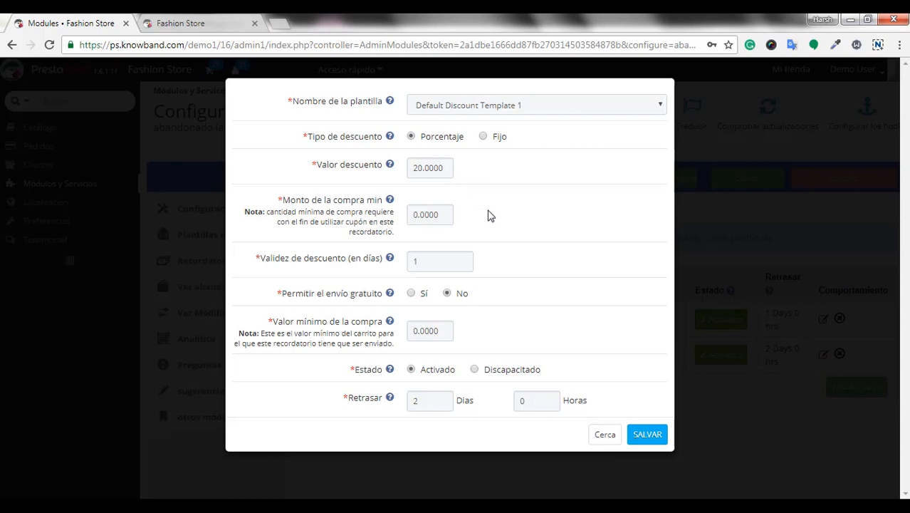
double_click(428, 260)
type("2")
left_click(571, 240)
left_click(645, 436)
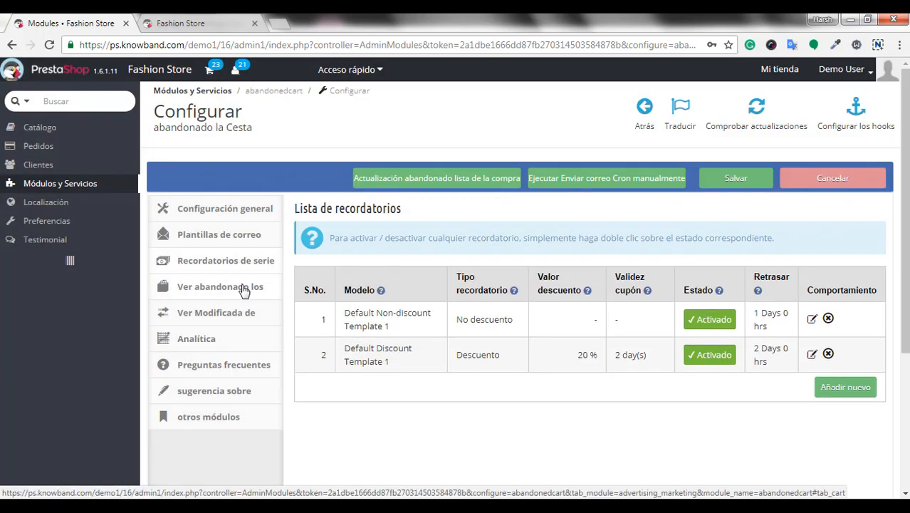
Step: From the abandoned carts list, send the first customer a reminder e-mail using Default Non-discount Template 1 in Español (Spanish)
left_click(244, 289)
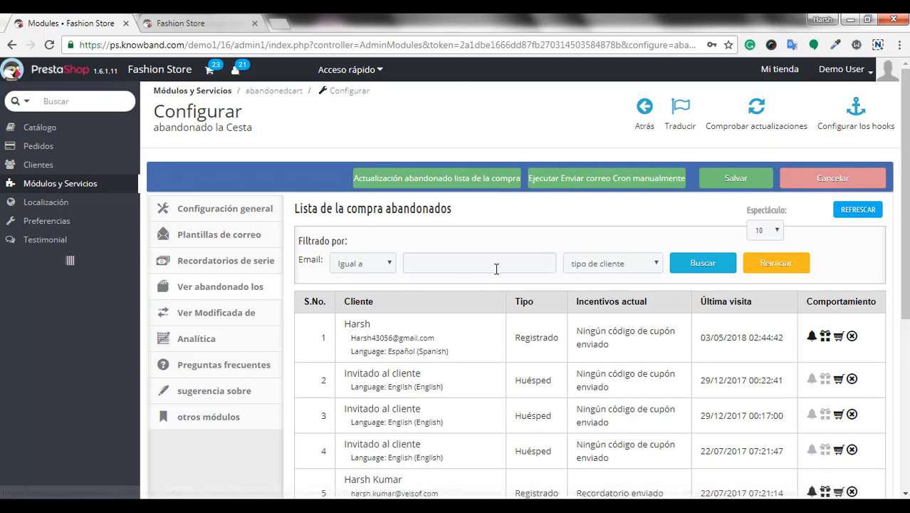
left_click(812, 337)
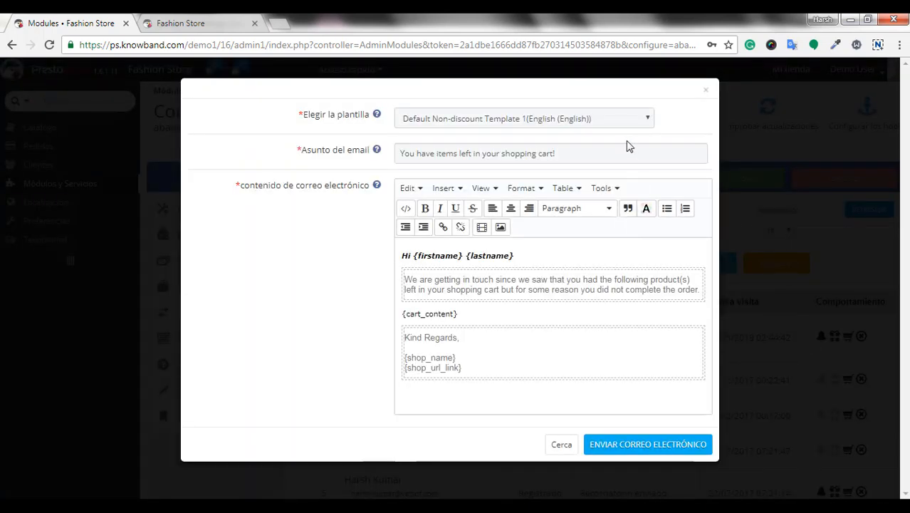
left_click(600, 122)
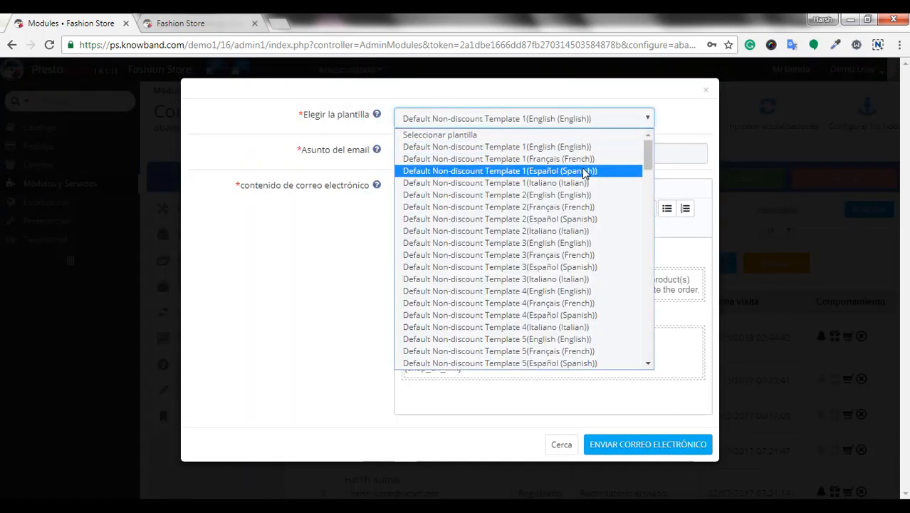
left_click(590, 171)
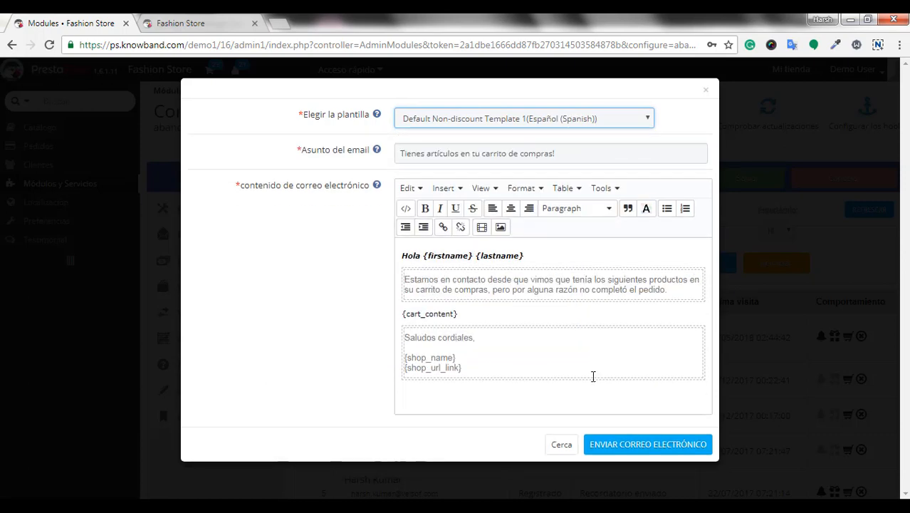
left_click(650, 444)
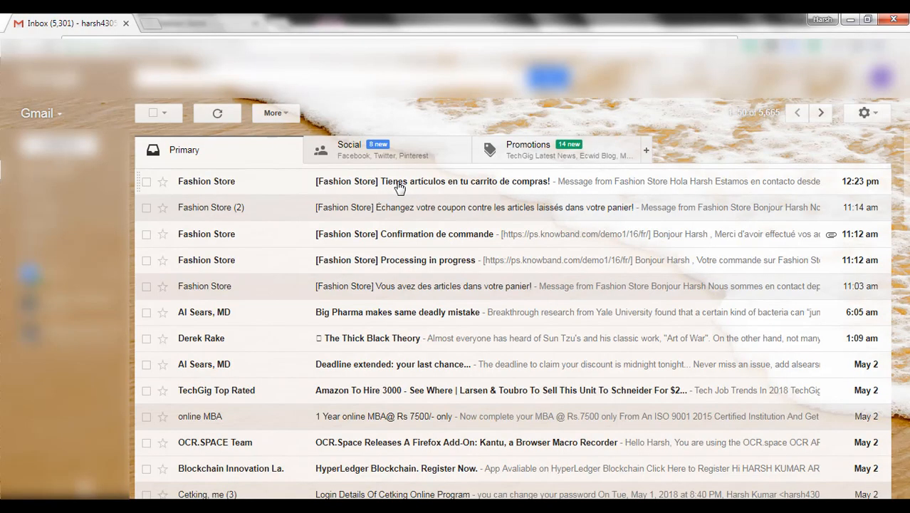
Step: In the Gmail inbox, open the Fashion Store mail "Tienes artículos en tu carrito de compras!" and review its content
left_click(400, 187)
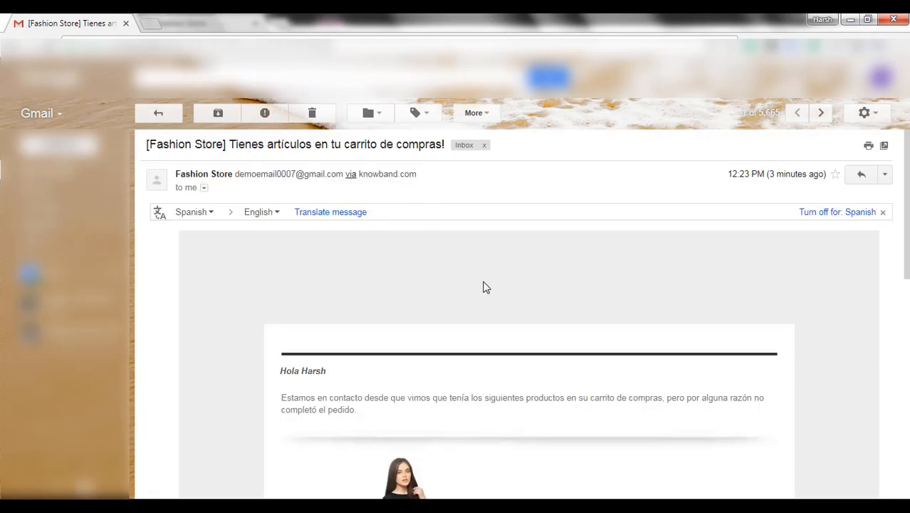
scroll(483, 287, "down", 3)
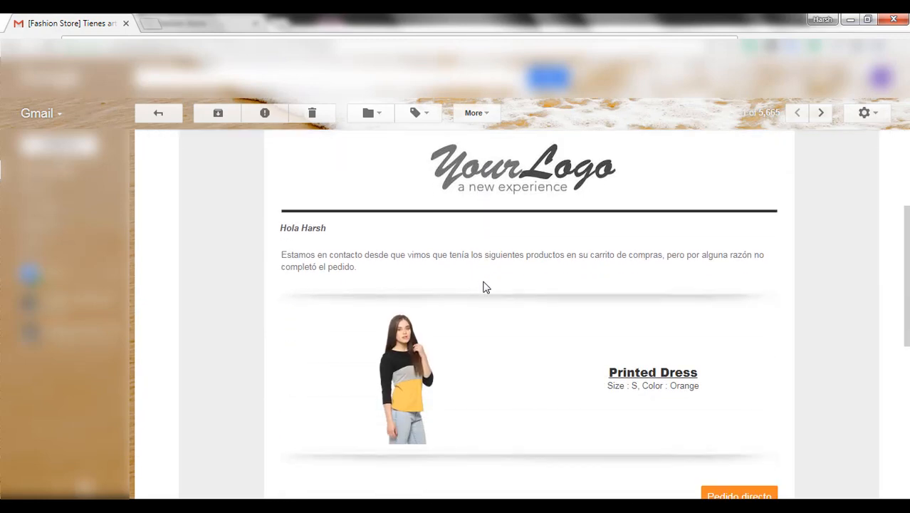
scroll(483, 287, "down", 1)
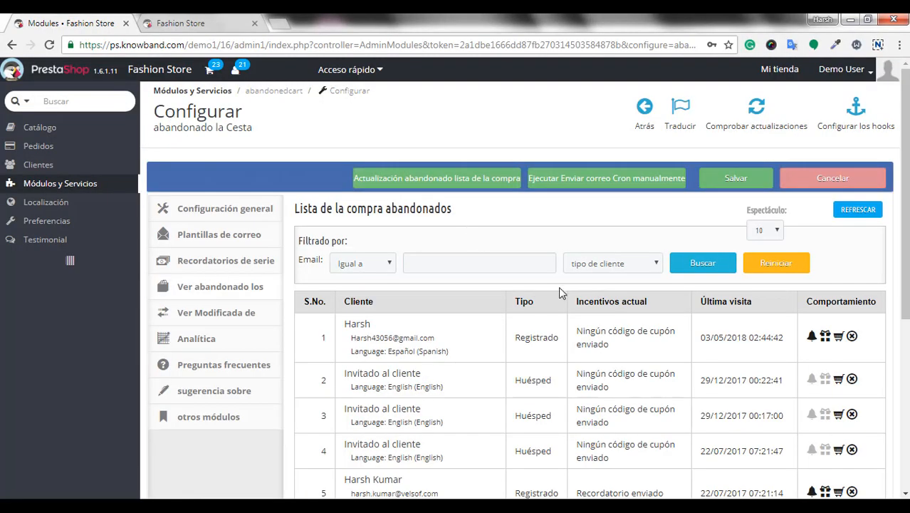
Step: Start a discount e-mail for the first abandoned cart with a percentage discount of 20, minimum purchase 10 and validity 2 days
left_click(827, 336)
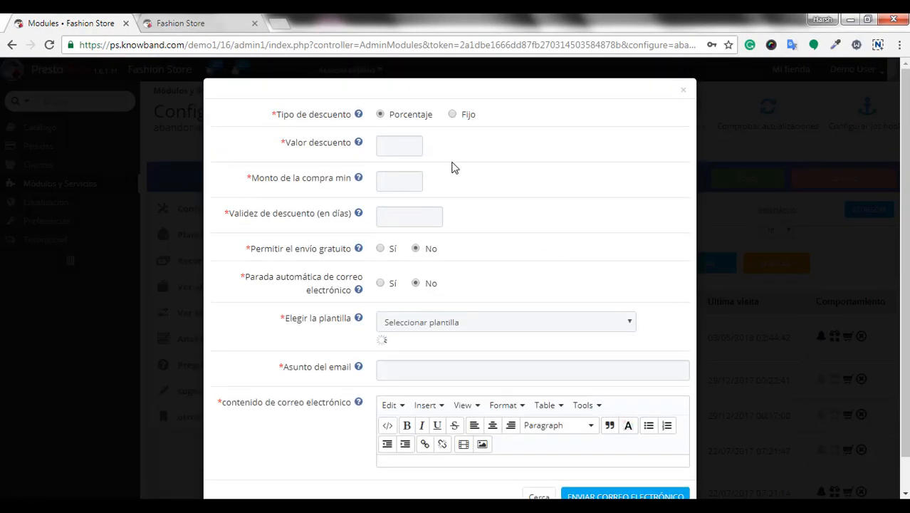
left_click(381, 114)
left_click(409, 143)
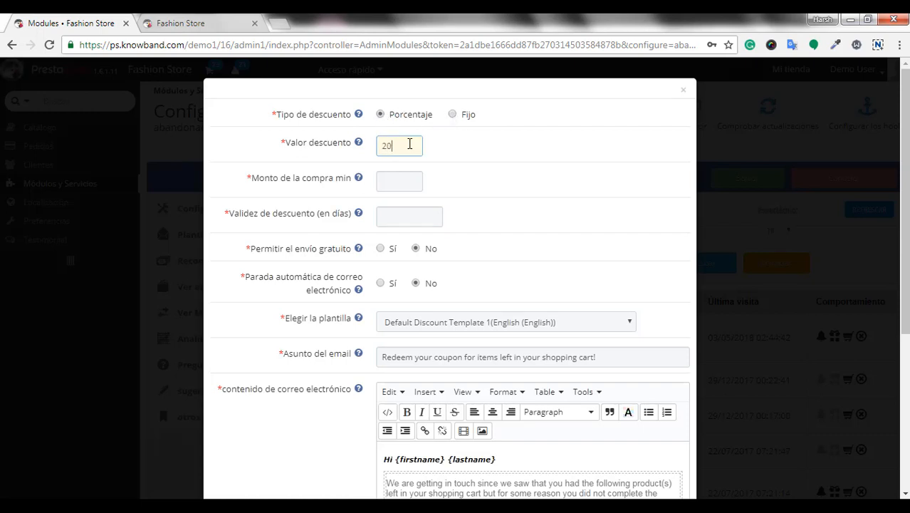
left_click(451, 186)
left_click(399, 184)
type("10")
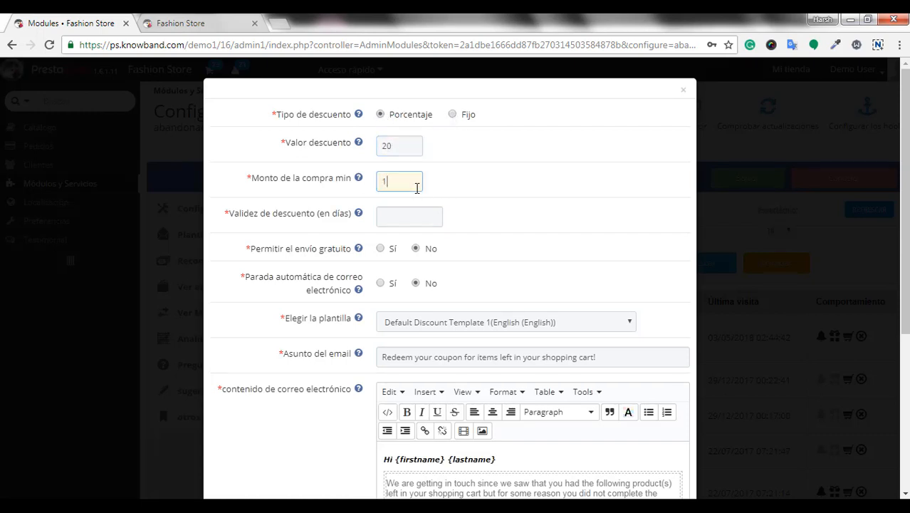
left_click(465, 209)
left_click(430, 215)
type("2")
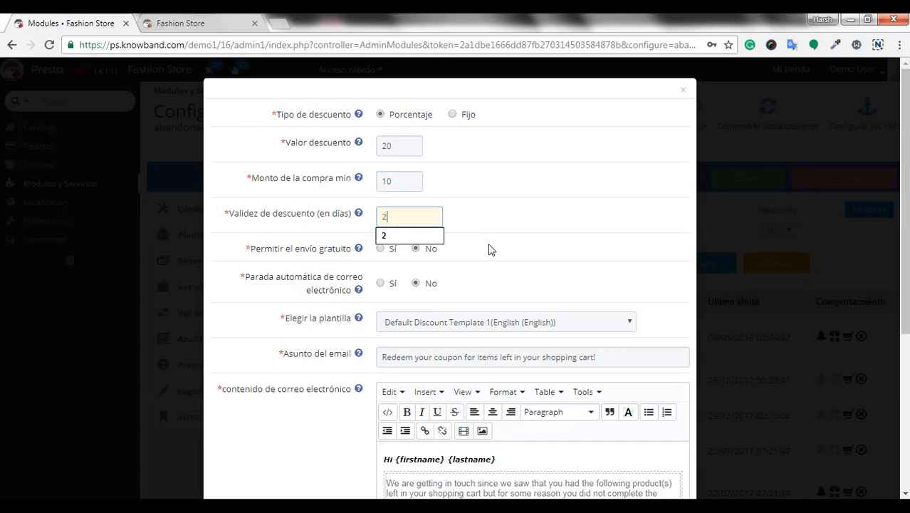
left_click(489, 249)
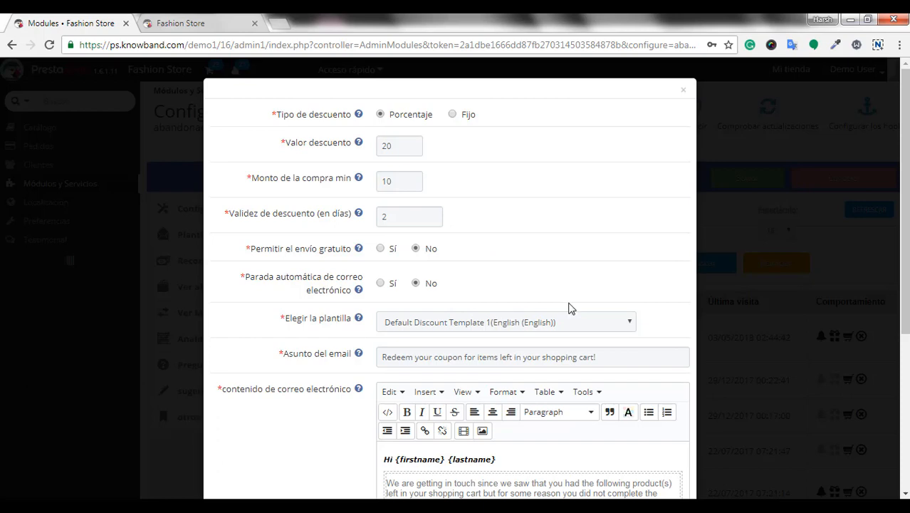
Step: Choose Default Discount Template 1 in Español (Spanish) for the discount e-mail and send it
scroll(569, 308, "down", 1)
left_click(558, 258)
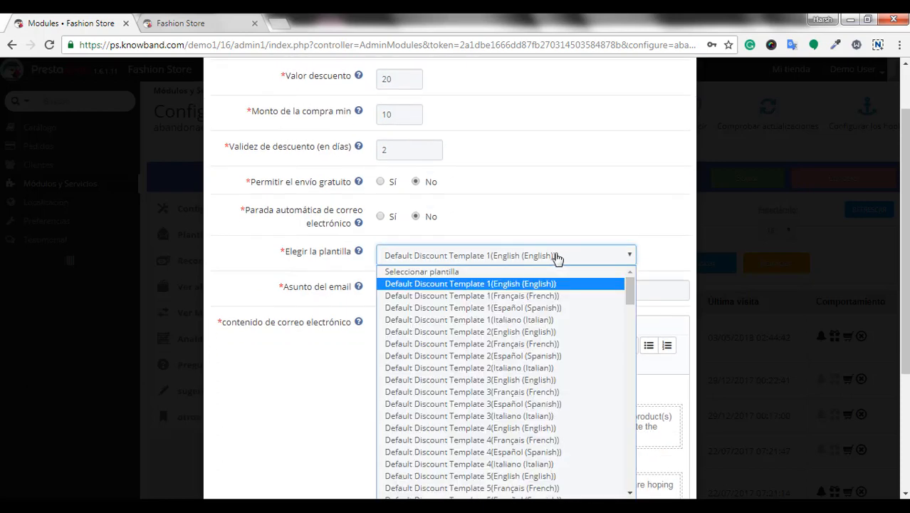
left_click(495, 309)
scroll(555, 309, "down", 3)
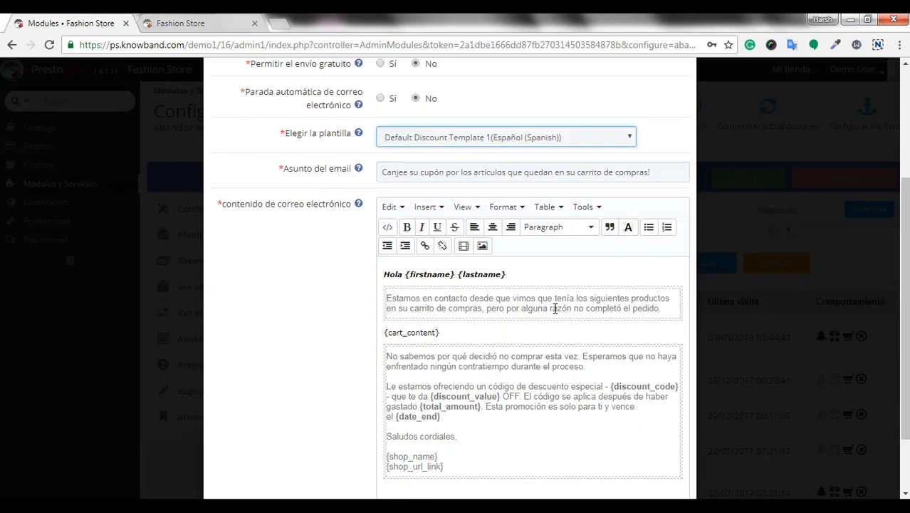
left_click(614, 462)
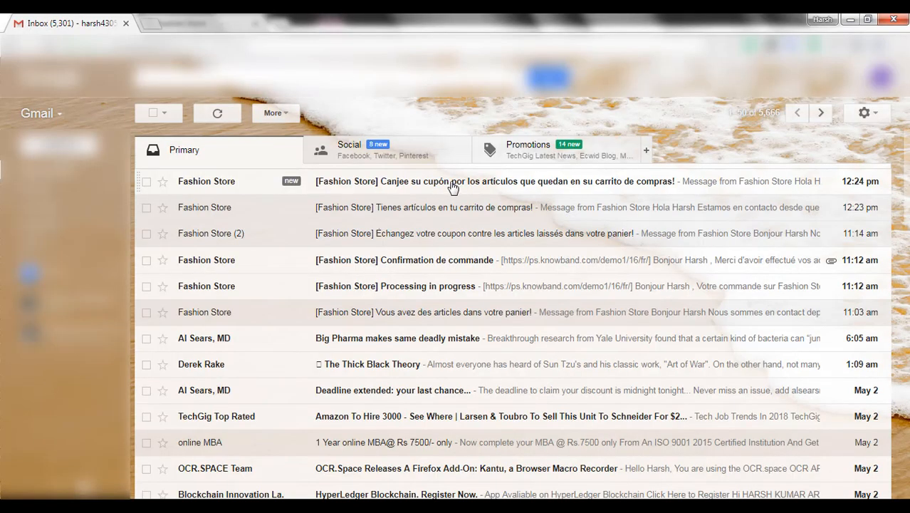
Step: In Gmail, open the Fashion Store coupon mail, follow its Pedido directo link and review the discount in the cart summary
left_click(451, 186)
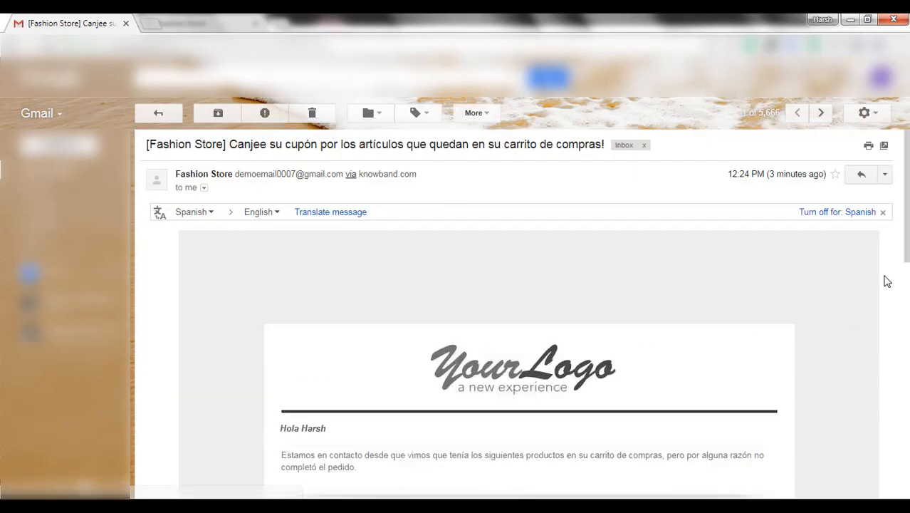
left_click_drag(907, 221, 906, 320)
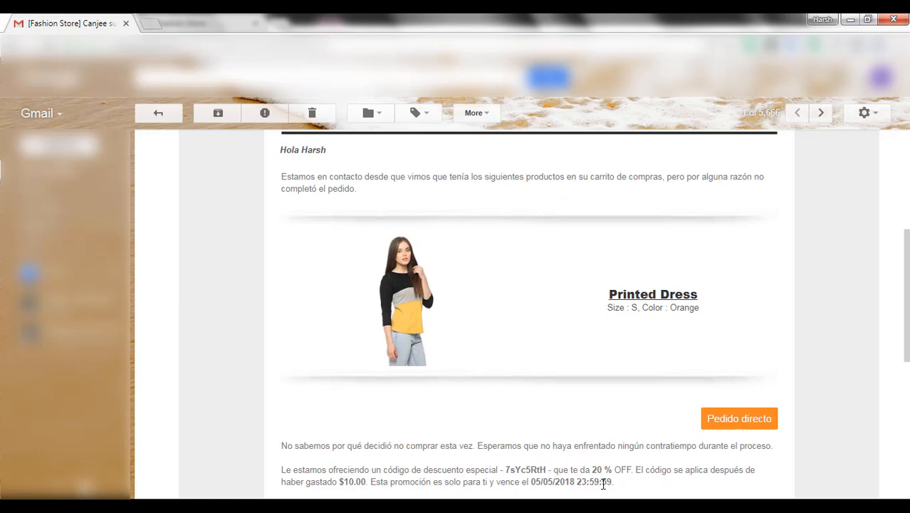
left_click(738, 419)
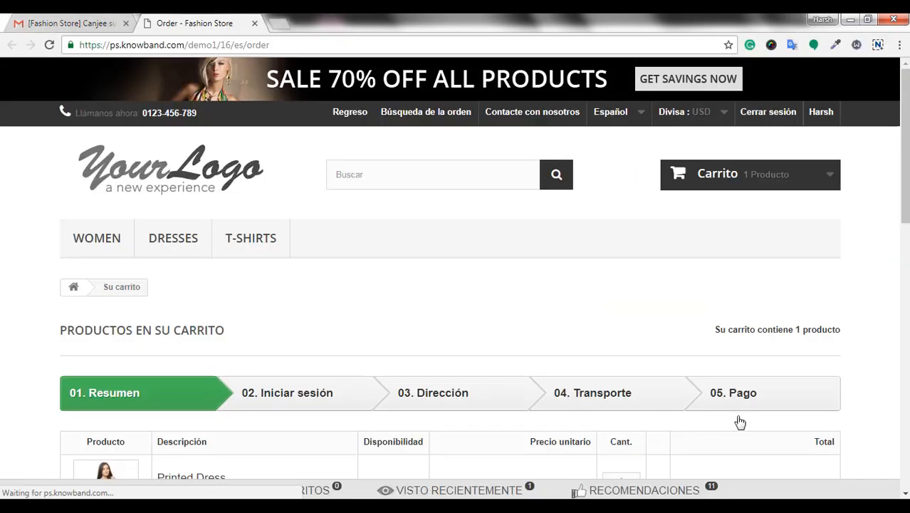
scroll(635, 372, "down", 3)
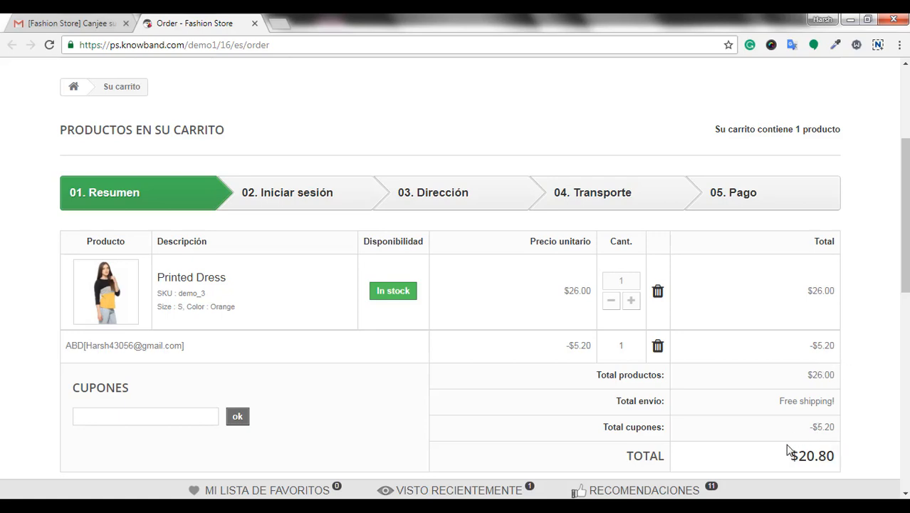
scroll(789, 450, "down", 1)
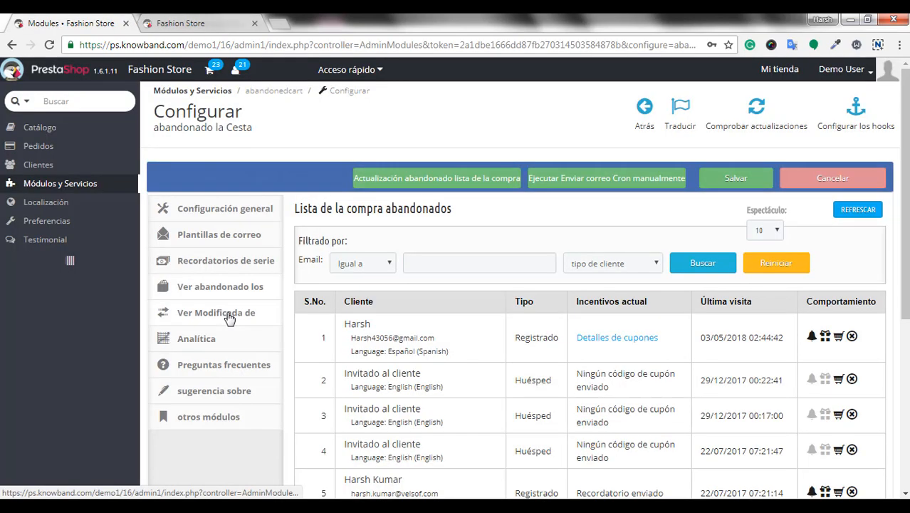
Step: Open the module's analytics and examine the abandoned versus converted charts and the cart count by days graph
left_click(228, 339)
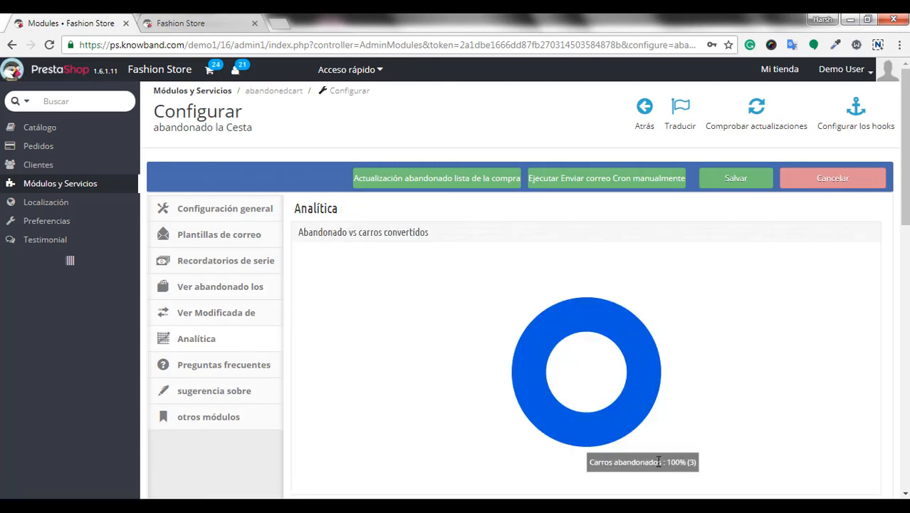
left_click_drag(905, 205, 905, 321)
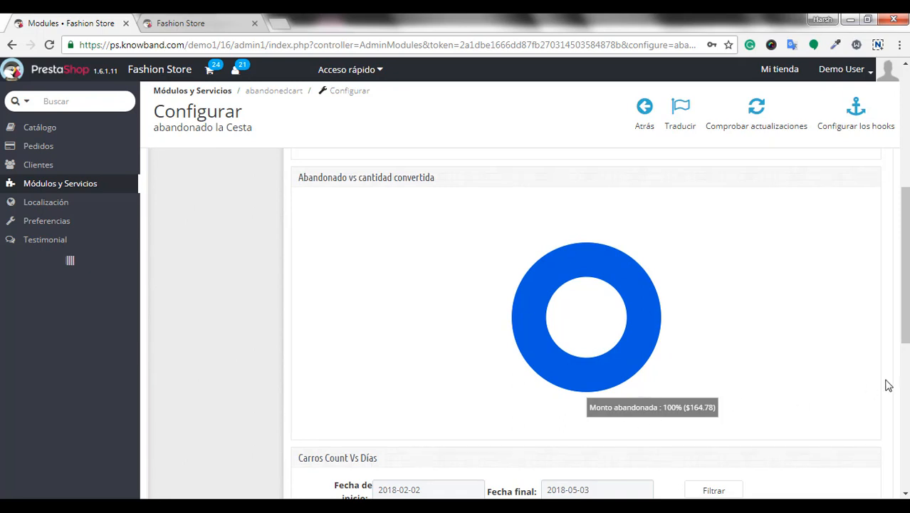
left_click_drag(906, 307, 906, 409)
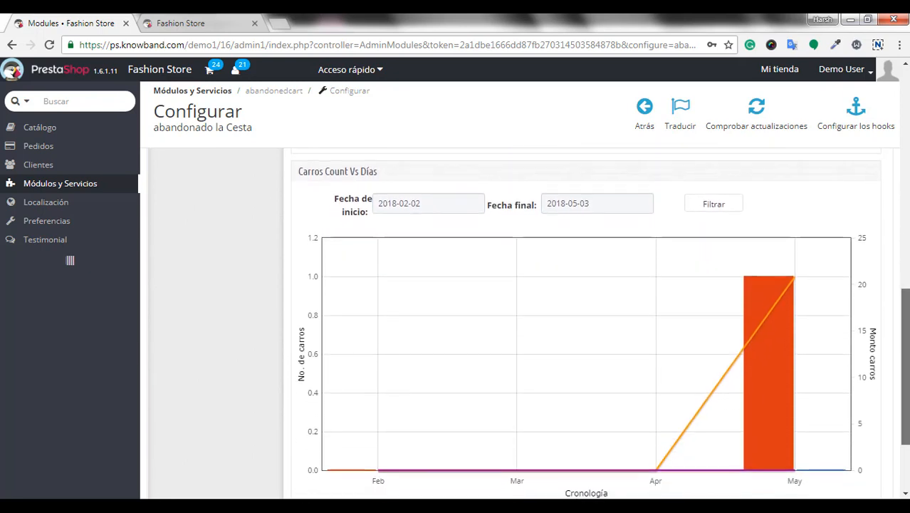
mouse_move(775, 313)
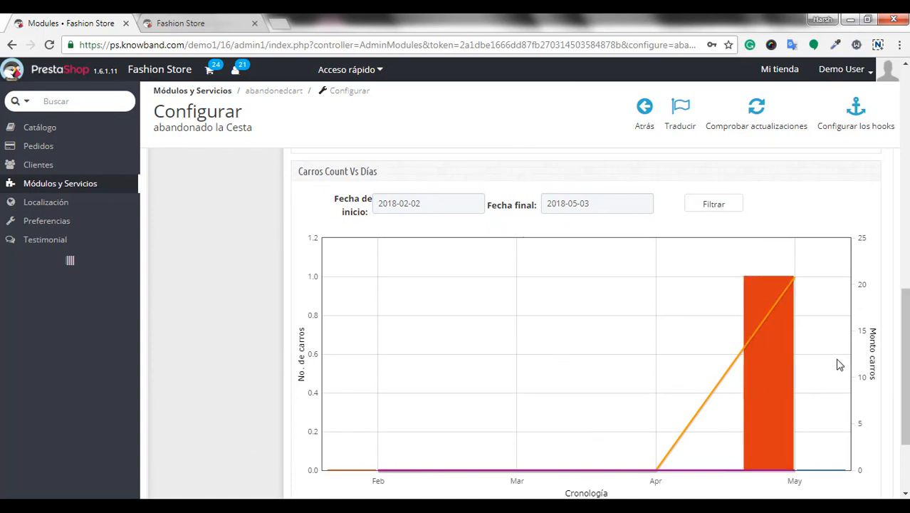
left_click_drag(906, 336, 894, 146)
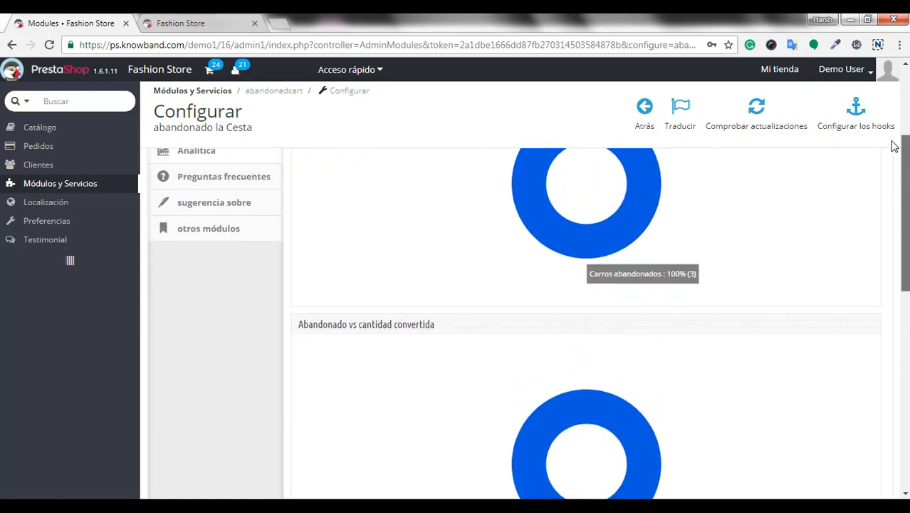